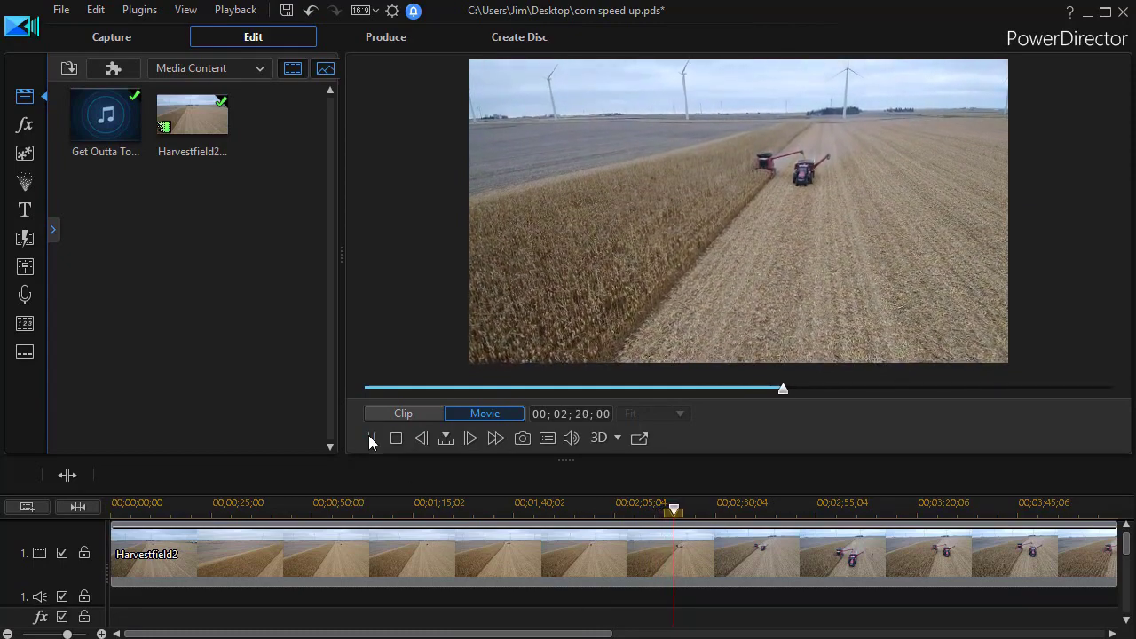
Step: Pause Harvestfield2 at 00;02;20;18 on the combines and select the Get Outta Town music
click(371, 439)
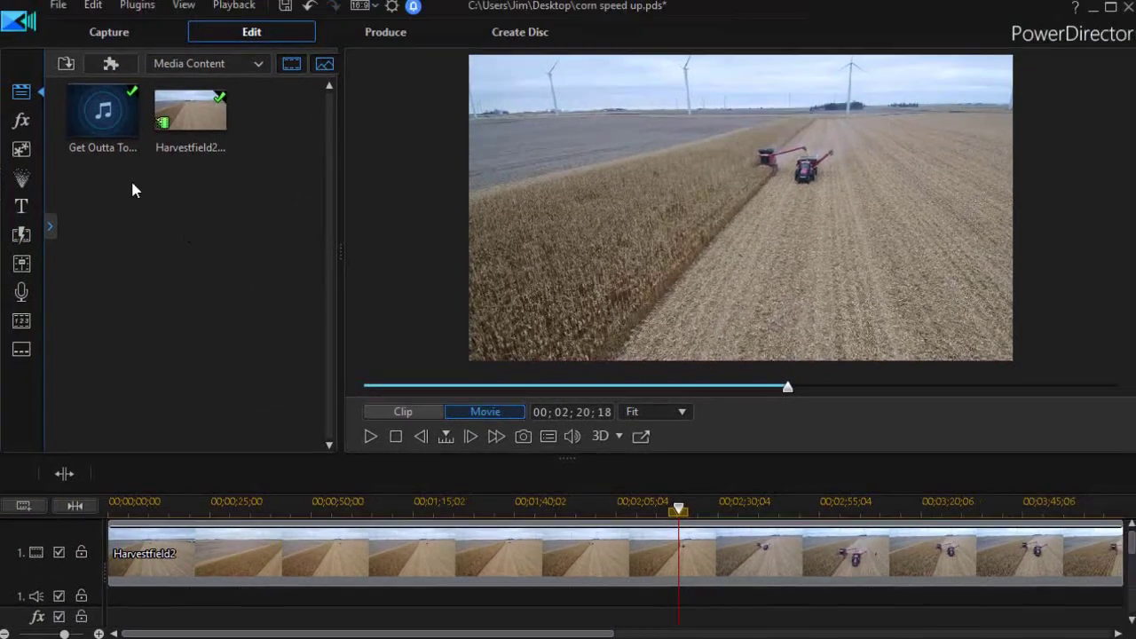
click(103, 121)
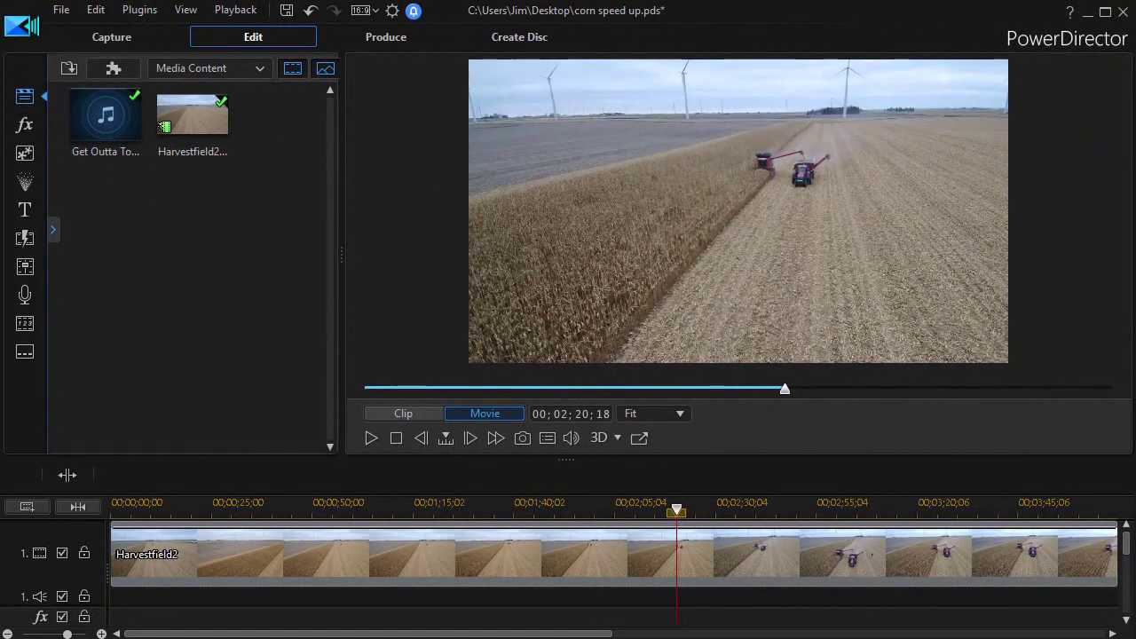
Step: Scroll through the timeline tracks to check the music and Emerson Seeds title tracks
drag(1124, 542, 1123, 568)
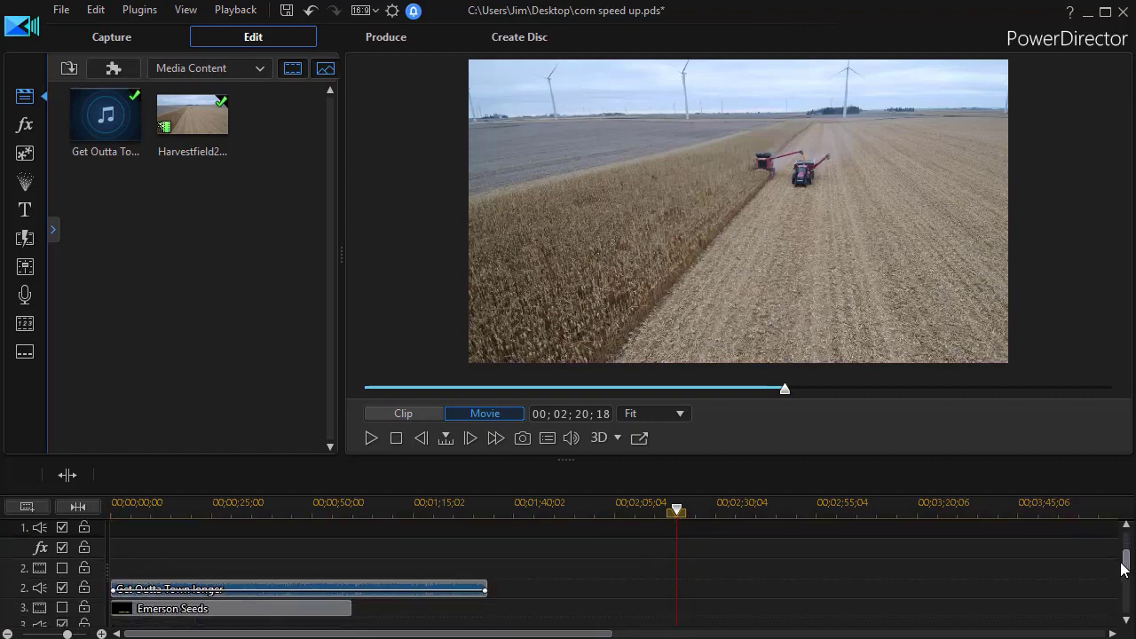
scroll(1123, 568, up, 1)
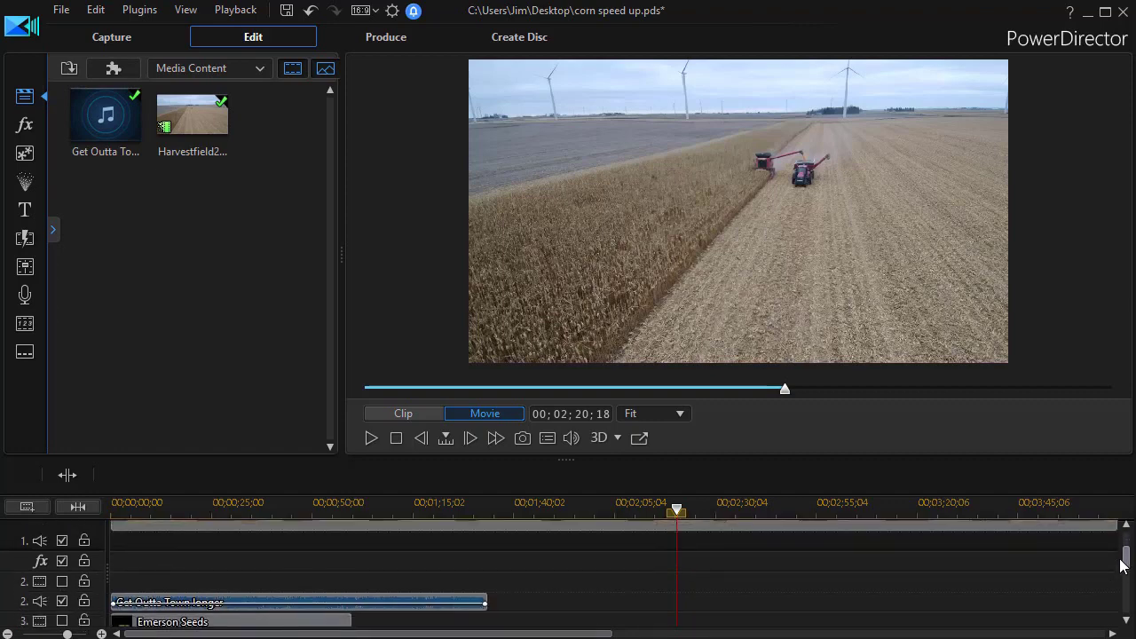
drag(1123, 566, 1123, 559)
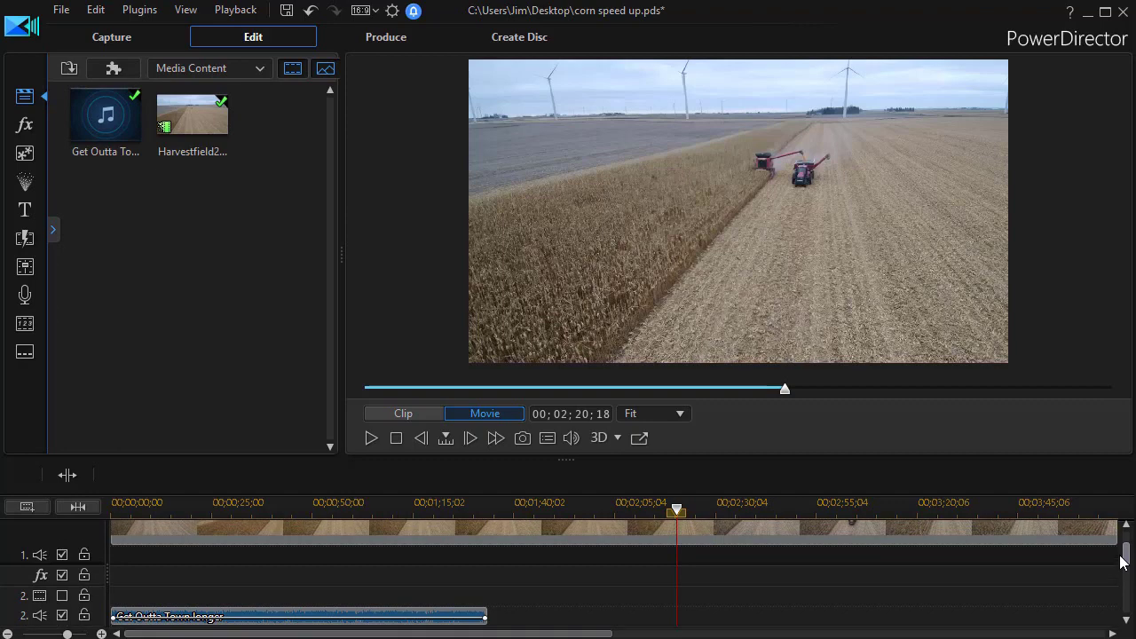
drag(1123, 559, 1124, 538)
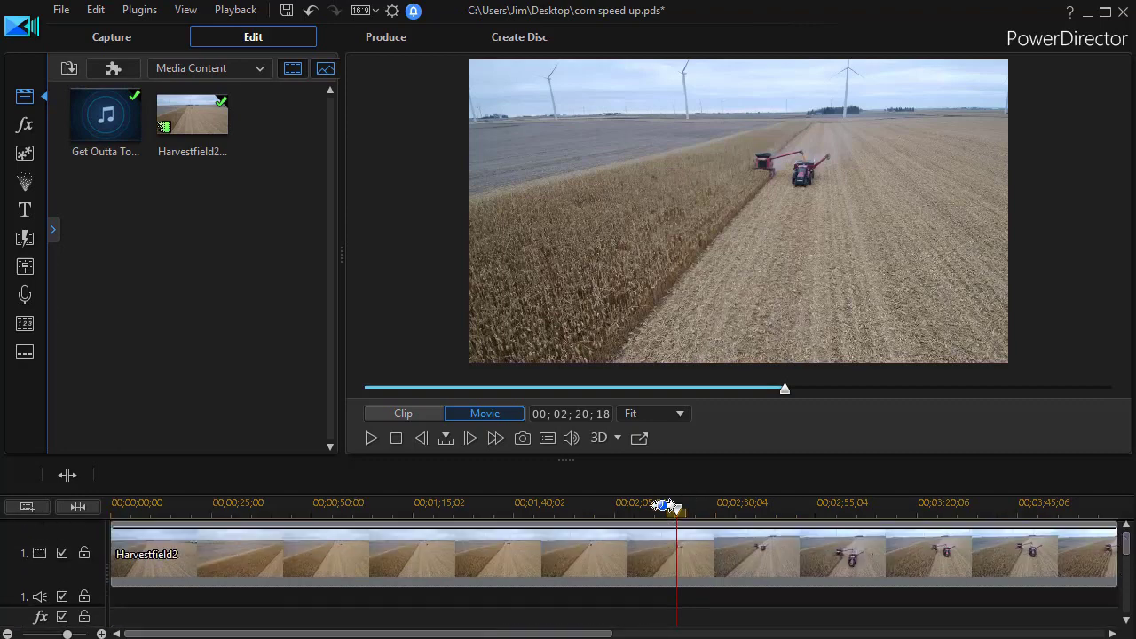
Step: Move the playhead back to about 00;00;17 and play the movie from there
click(677, 512)
drag(679, 519, 181, 553)
click(371, 438)
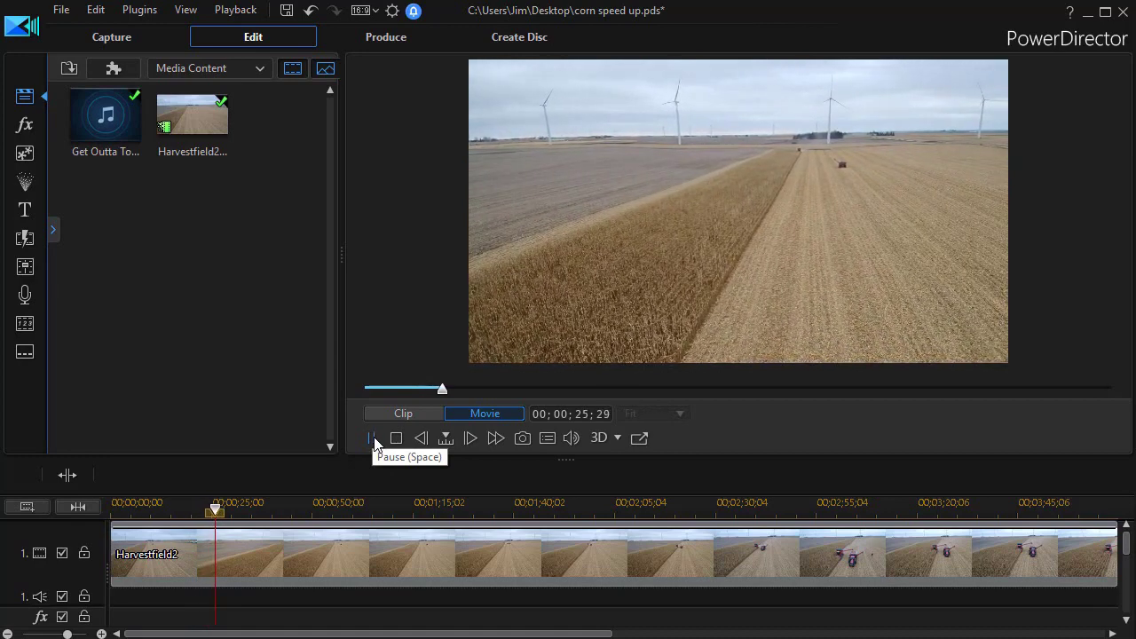
Step: Pause playback at 00;00;26;16 and select the Harvestfield2 clip on video track 1
click(372, 437)
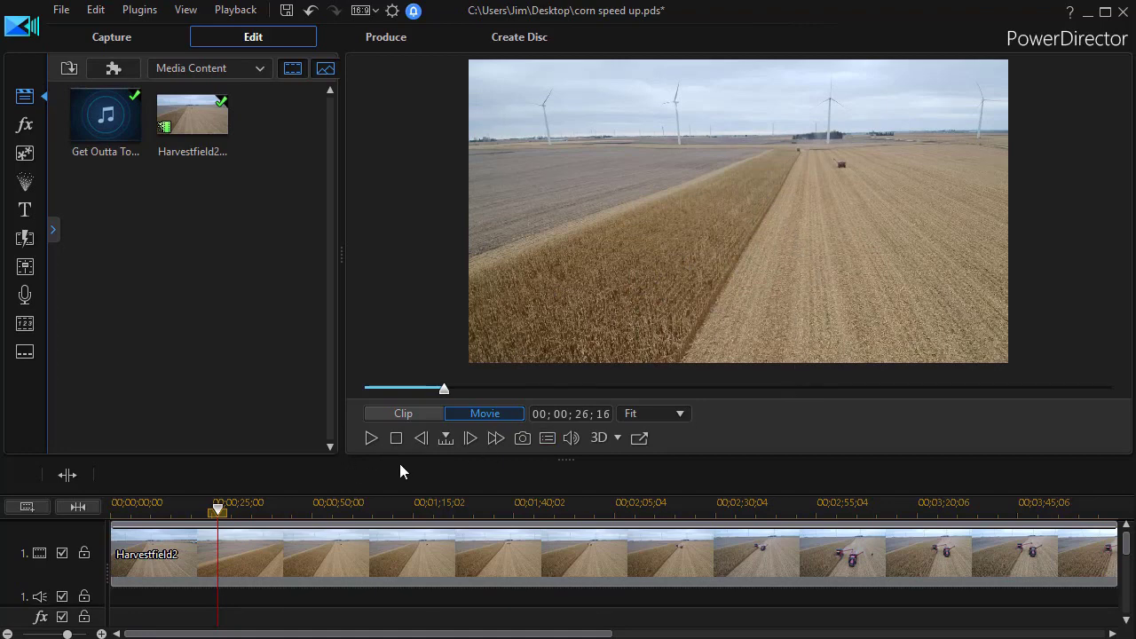
click(434, 544)
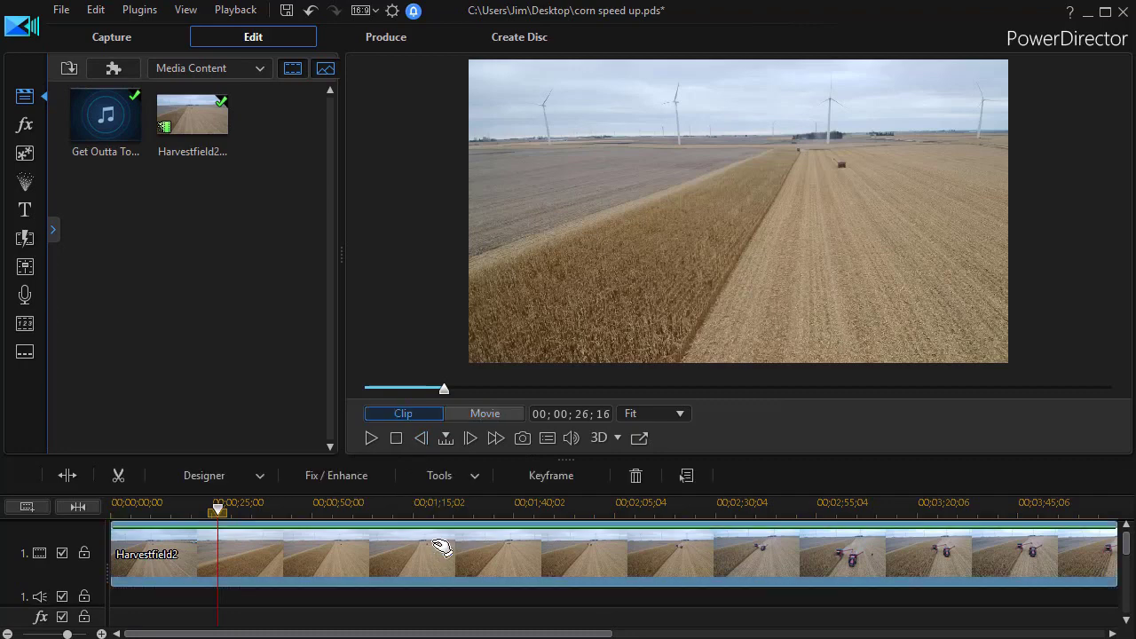
Step: Launch the Video Speed Designer for Harvestfield2 via Tools > Power Tools > Video Speed
click(476, 480)
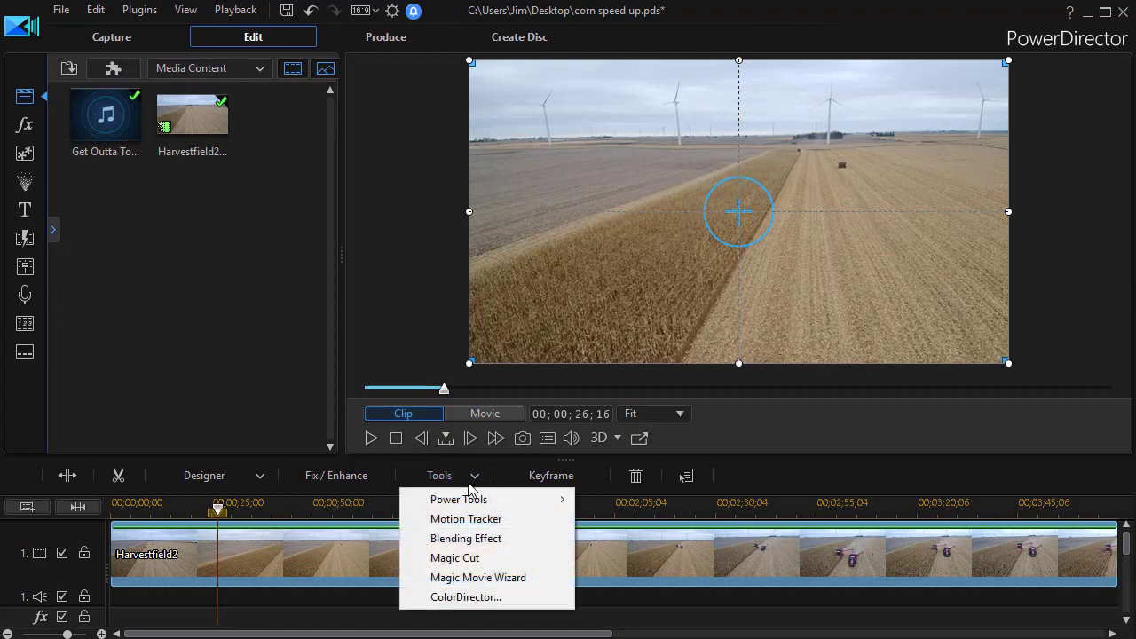
mouse_move(466, 503)
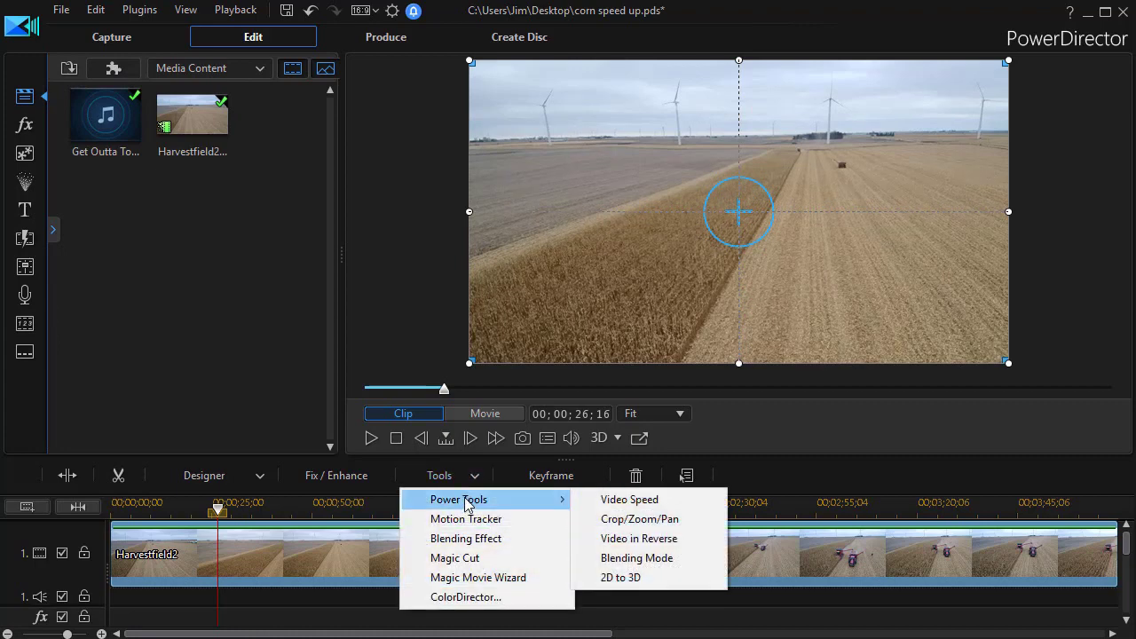
click(613, 499)
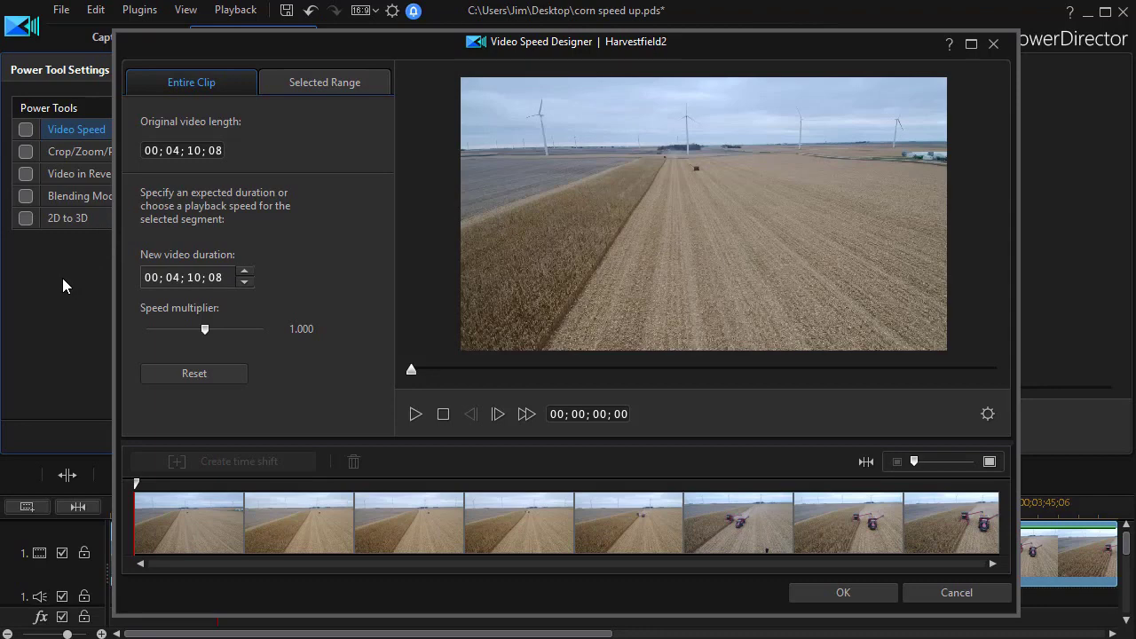
Step: Set Harvestfield2's new video duration to 00;01;33;22 (about 2.669×), preview it, and apply
click(173, 277)
text(1)
click(193, 277)
text(33;22)
key(space)
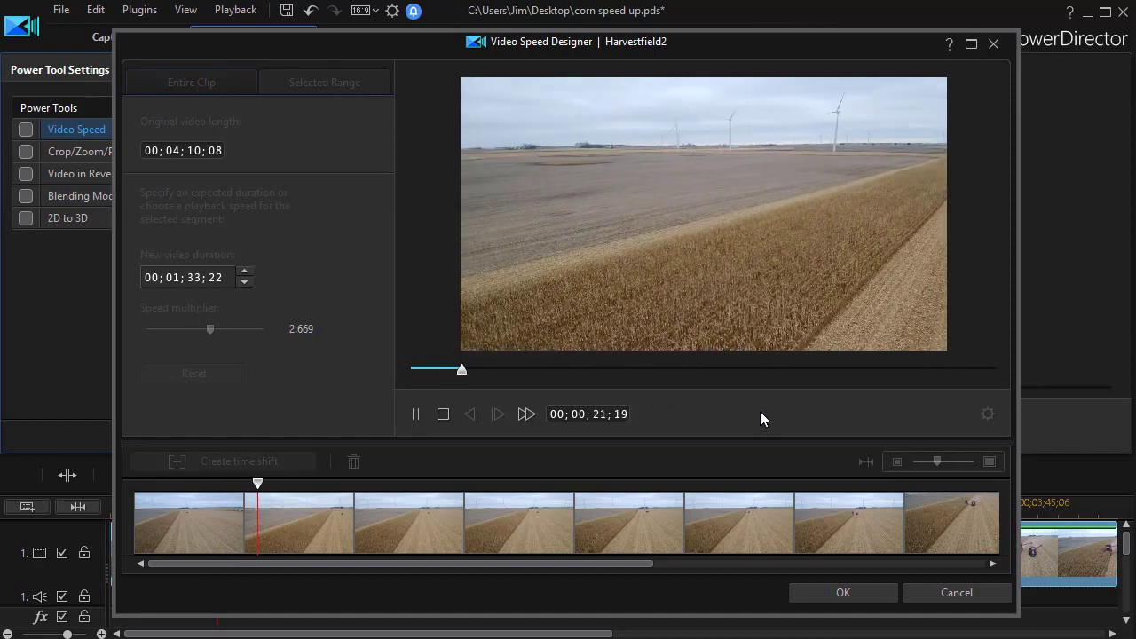
click(859, 595)
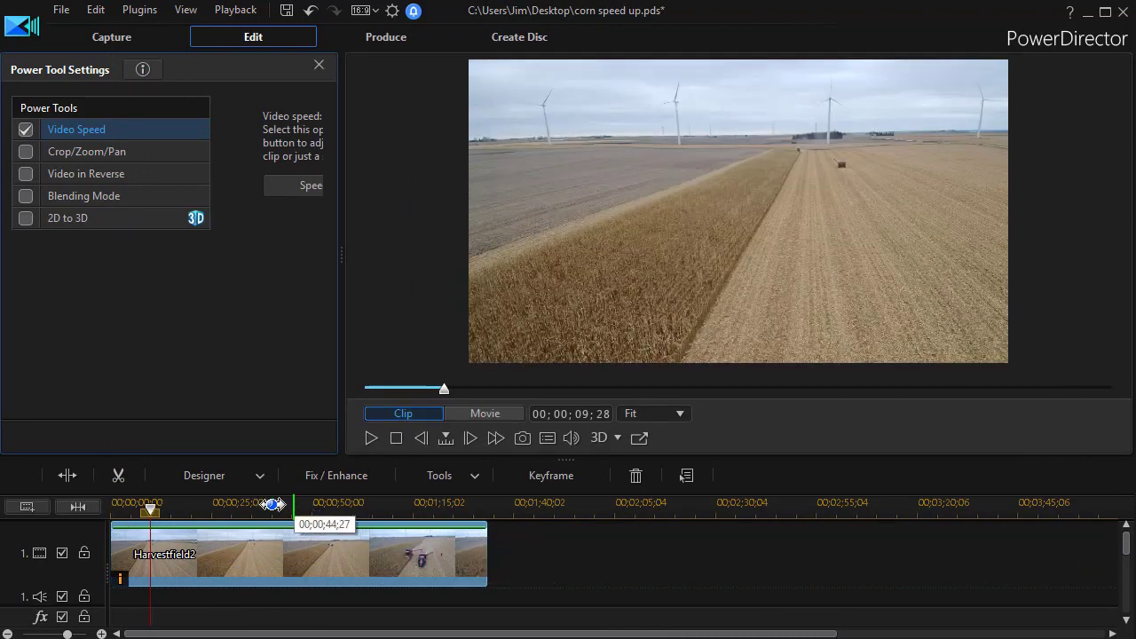
Step: Play the 2.669× clip from 00;00;42 to about 00;00;59, then reopen the Video Speed Designer
click(279, 505)
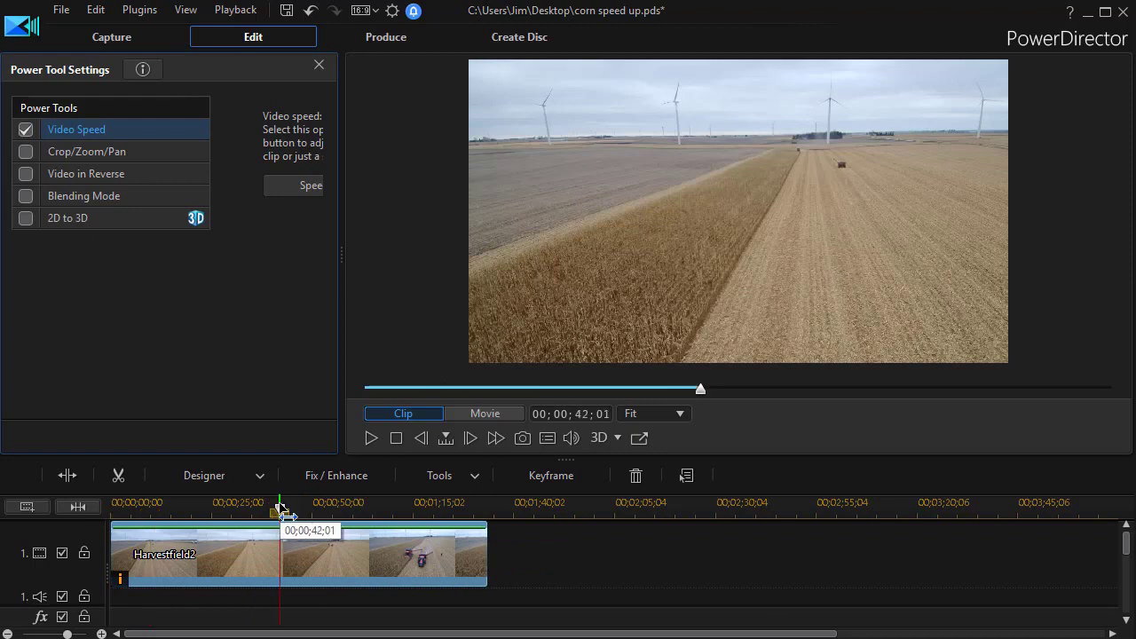
click(371, 438)
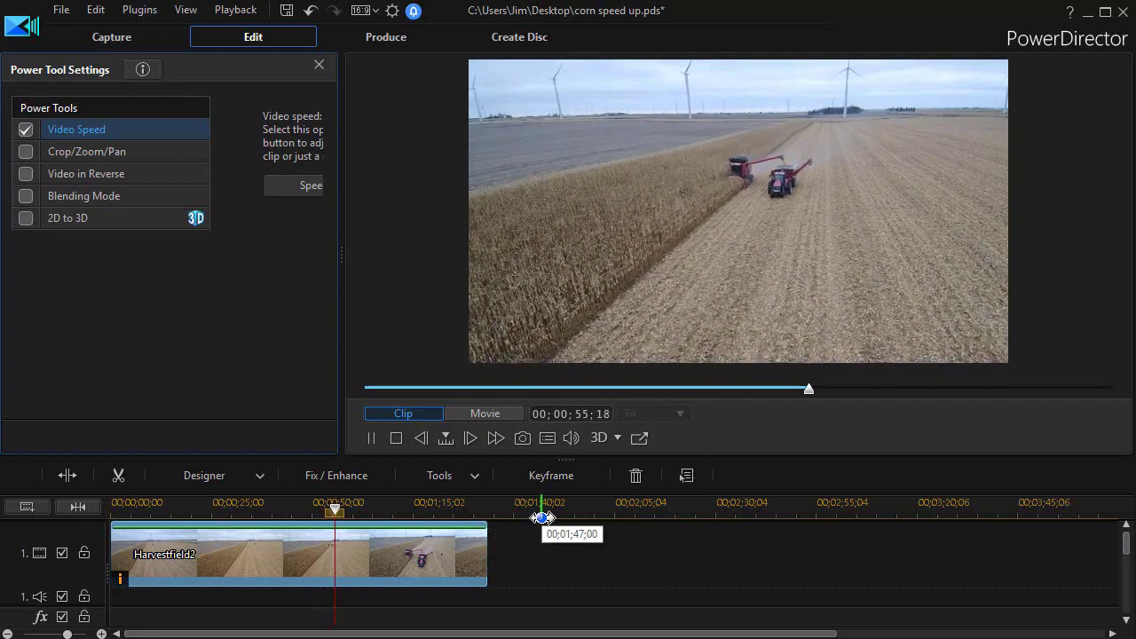
click(370, 439)
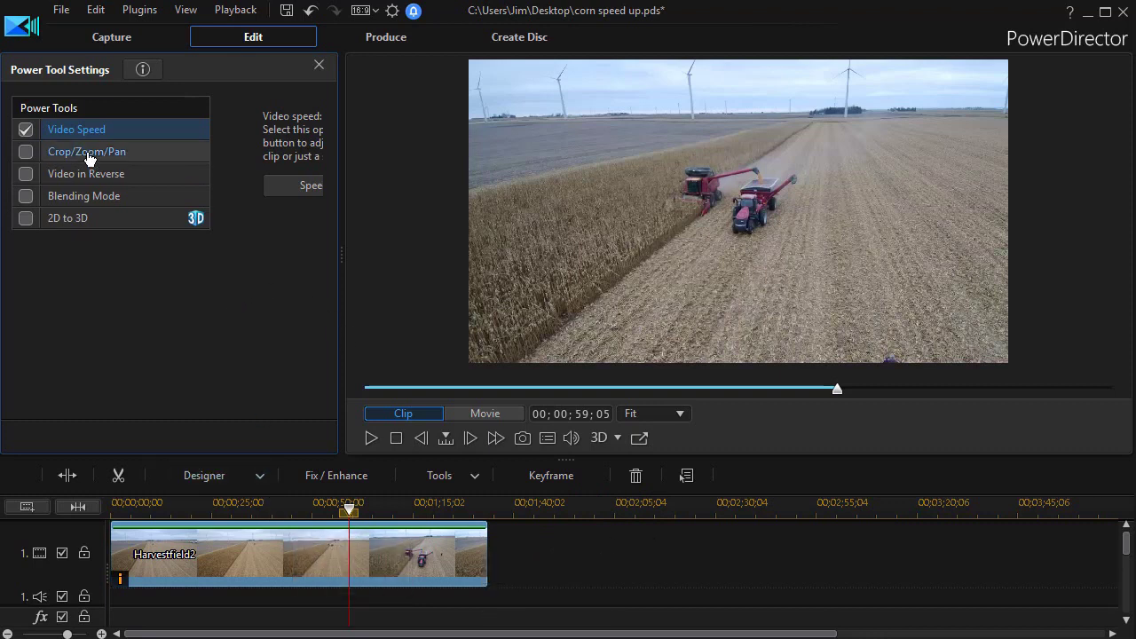
click(311, 189)
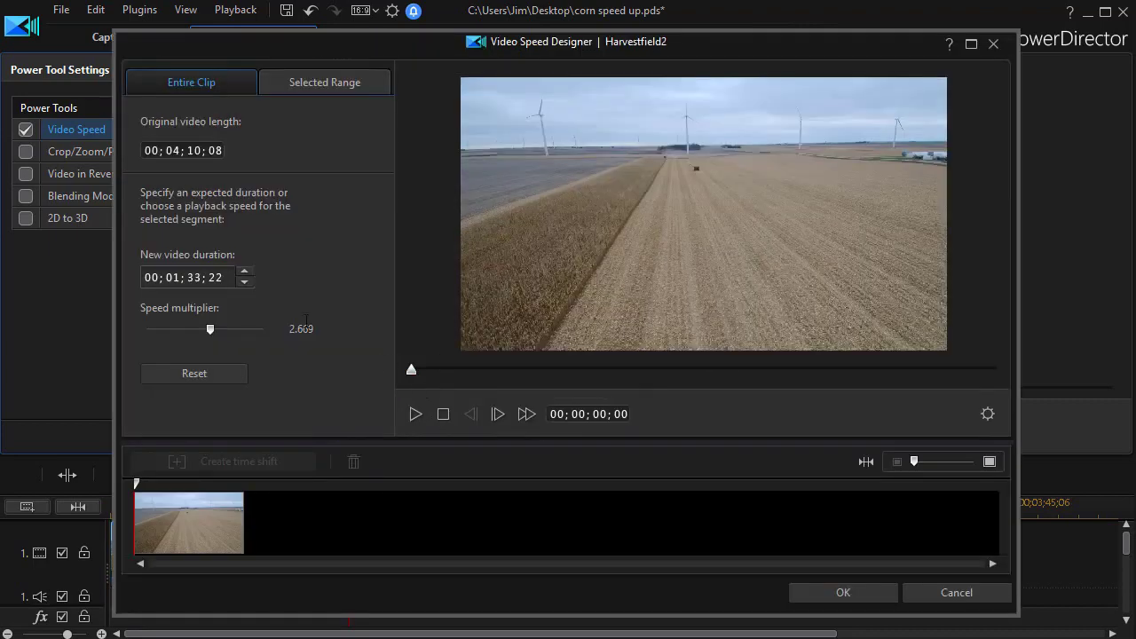
Step: Reset Harvestfield2 to 1.000 speed, then place the playhead near 02;18 and select the clip
click(203, 373)
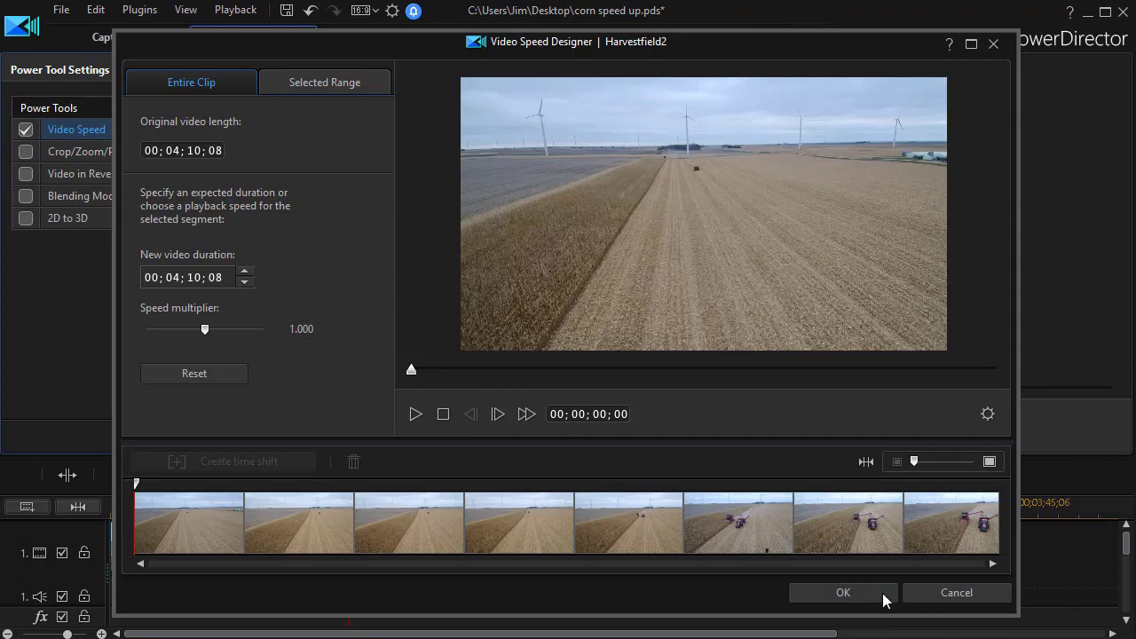
click(855, 593)
drag(642, 507, 678, 545)
click(677, 552)
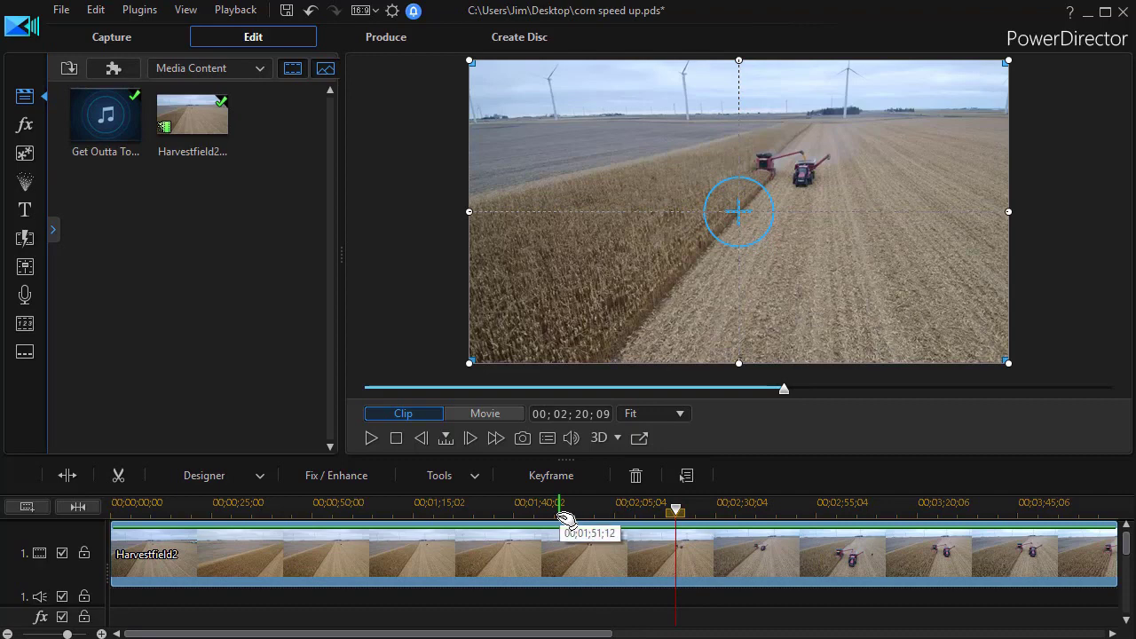
Step: Split Harvestfield2 at 00;02;20;09 and delete the first part using Remove and Fill Gap
key(ctrl+t)
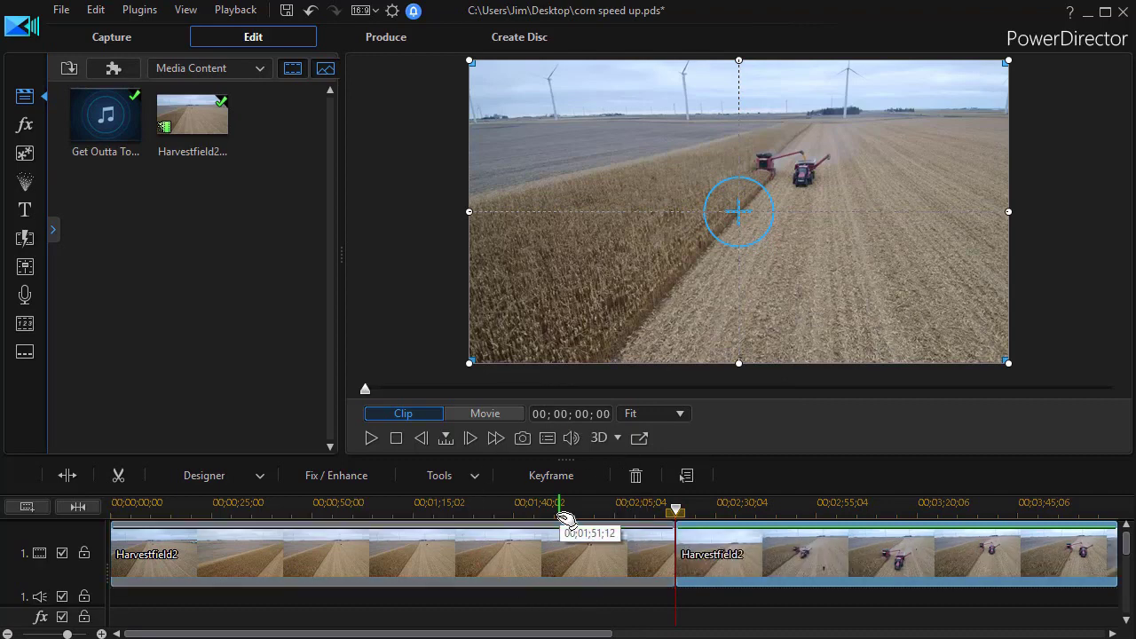
click(569, 552)
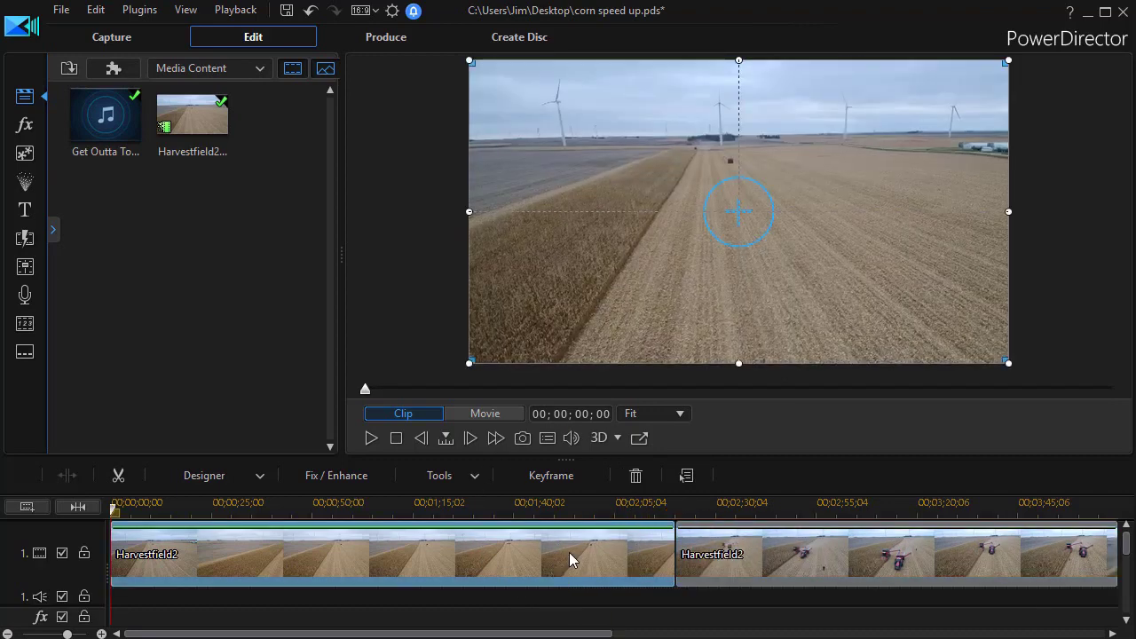
key(Delete)
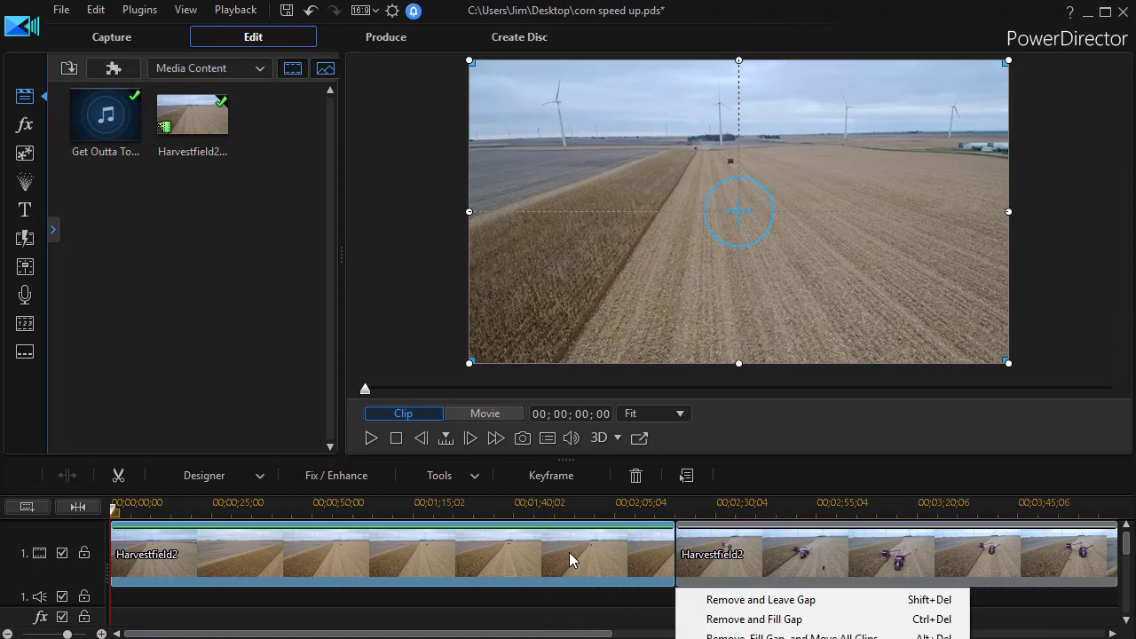
click(763, 620)
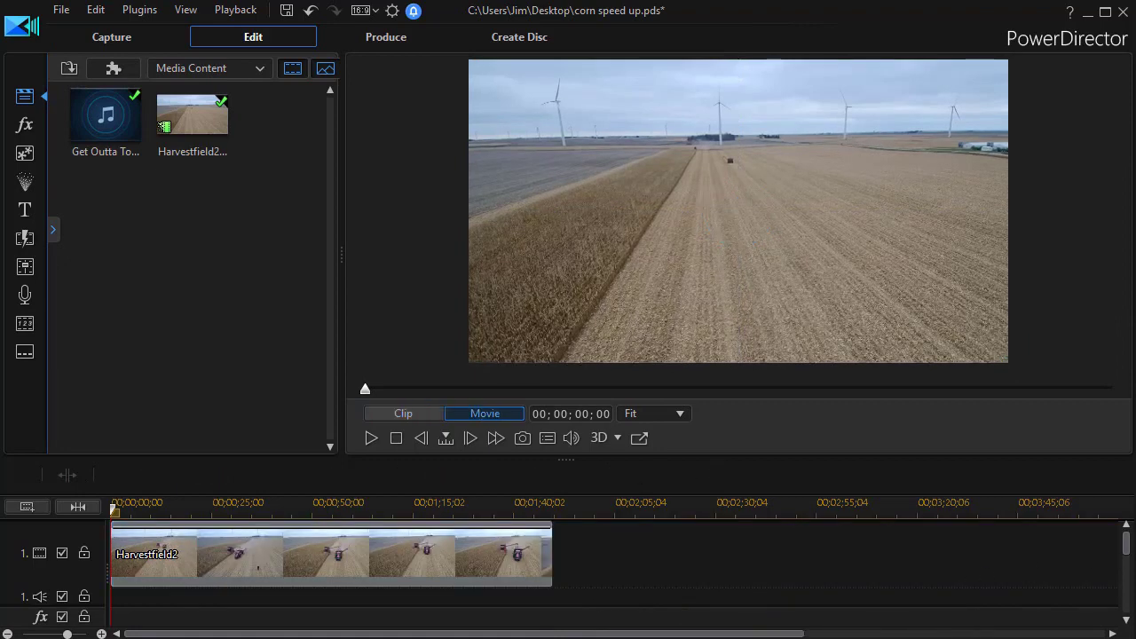
scroll(1128, 544, down, 2)
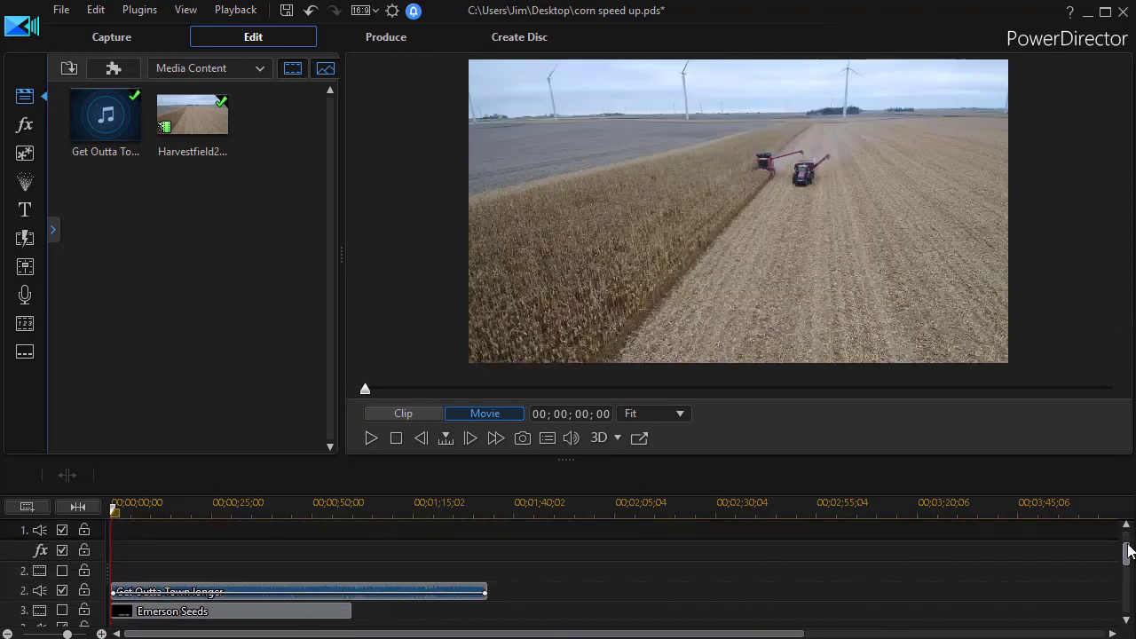
scroll(1128, 543, up, 2)
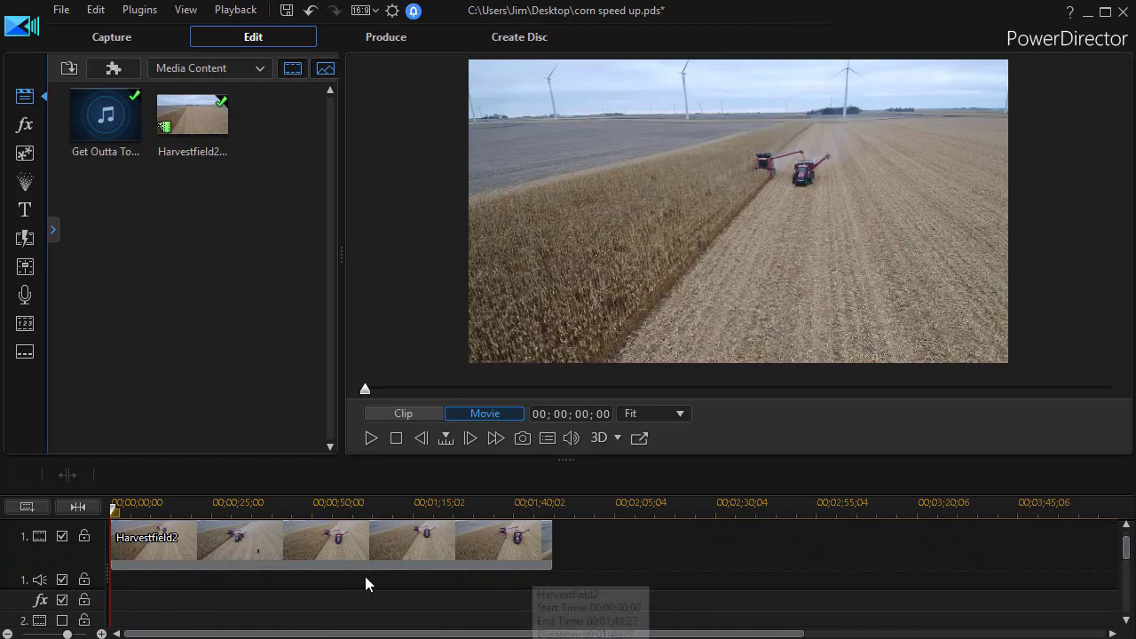
scroll(1129, 557, down, 2)
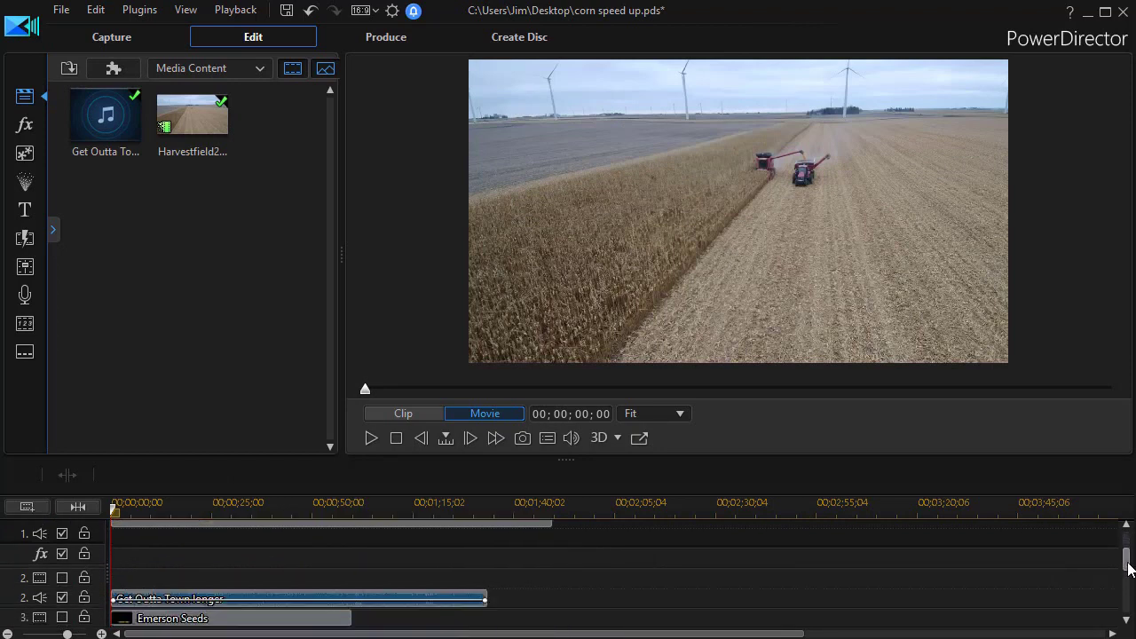
scroll(1126, 531, up, 3)
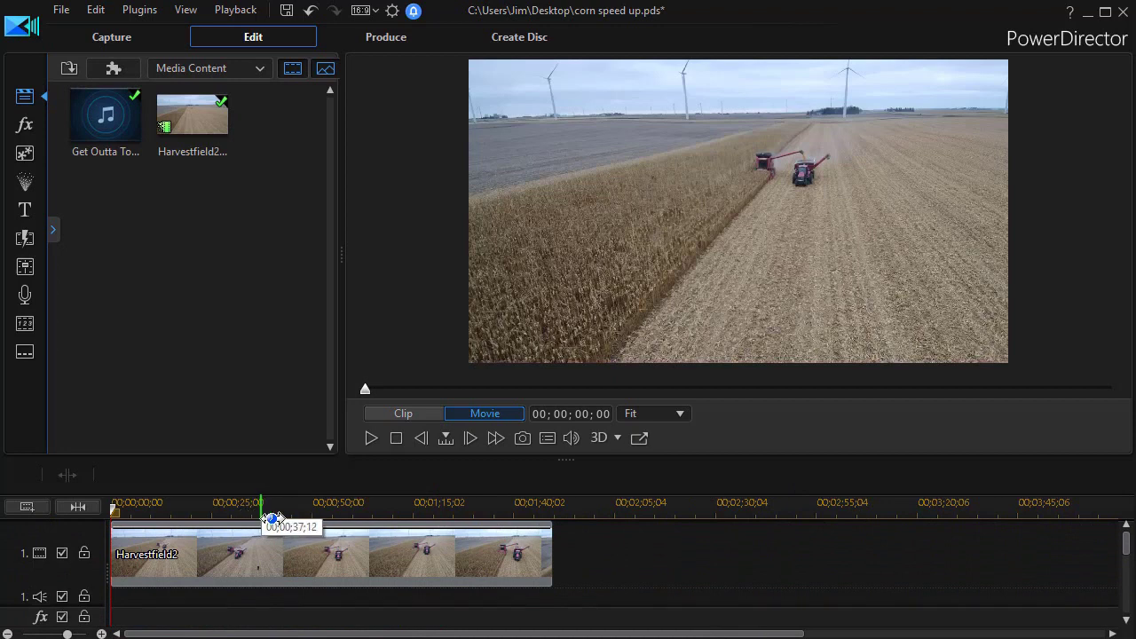
click(434, 548)
Step: Enable Video Speed on Harvestfield2 and set its new duration to 00;01;33;22, about 1.17×
click(444, 472)
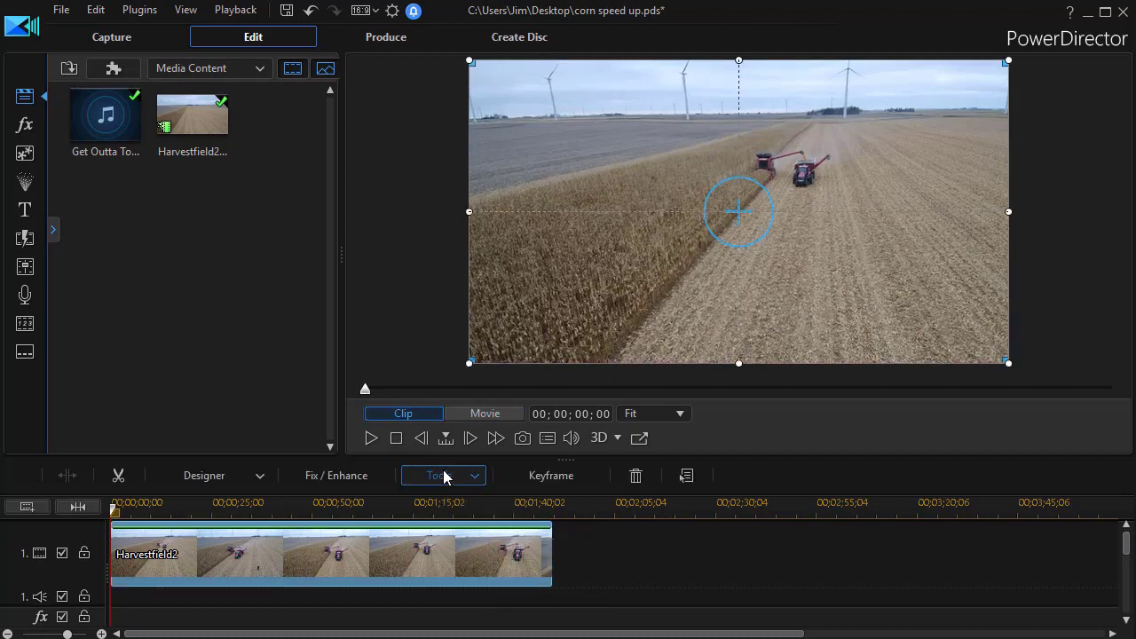
mouse_move(448, 496)
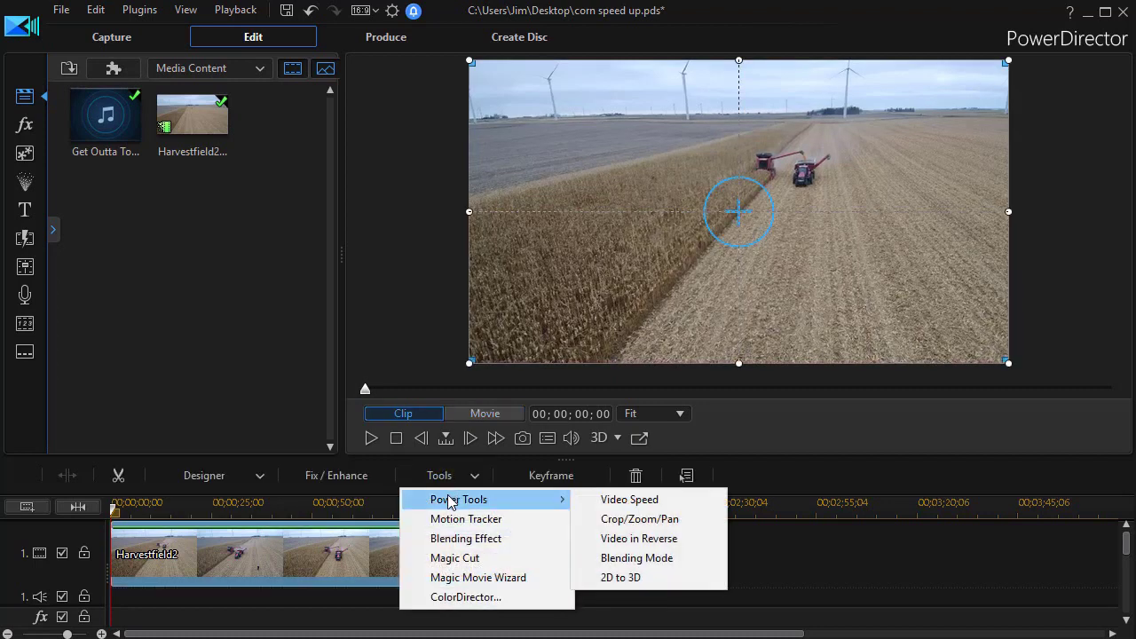
click(621, 500)
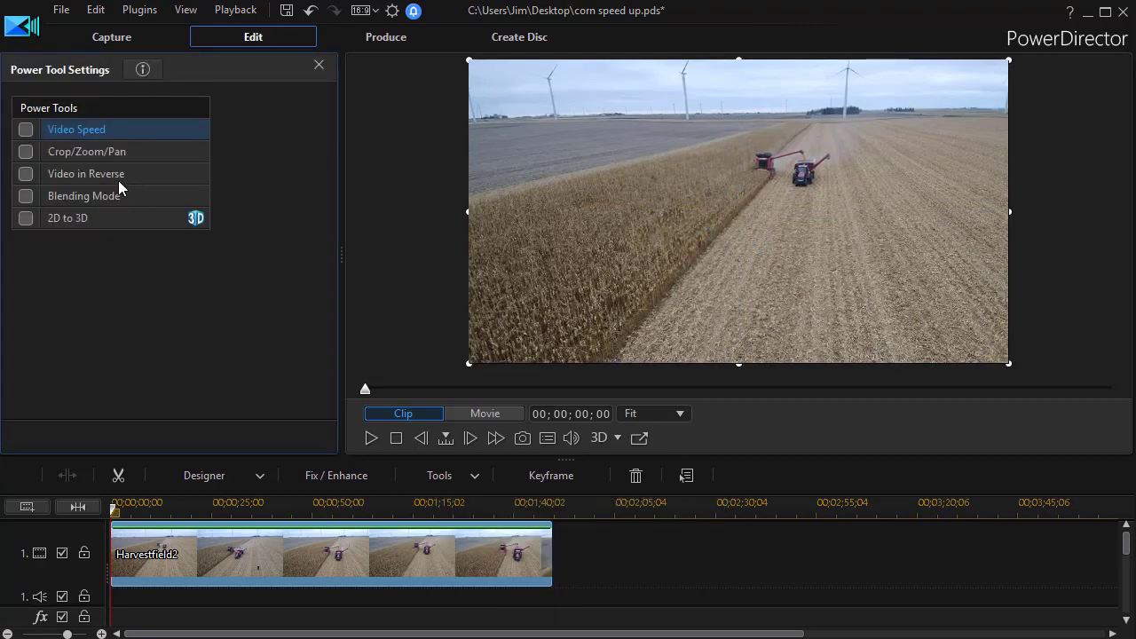
click(27, 133)
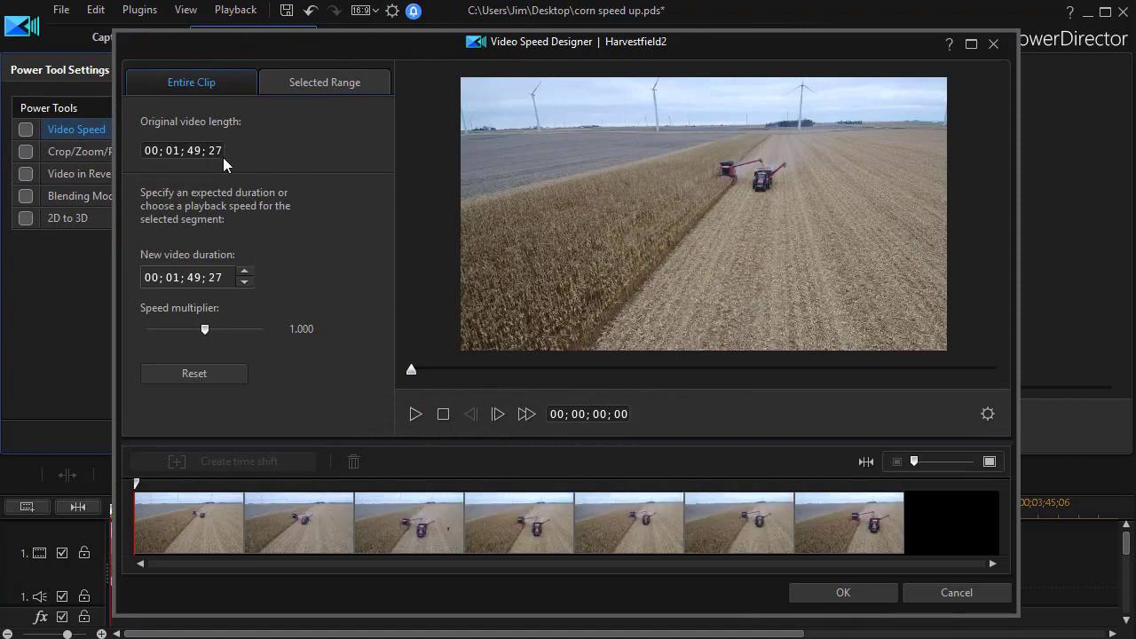
click(196, 282)
text(33; )
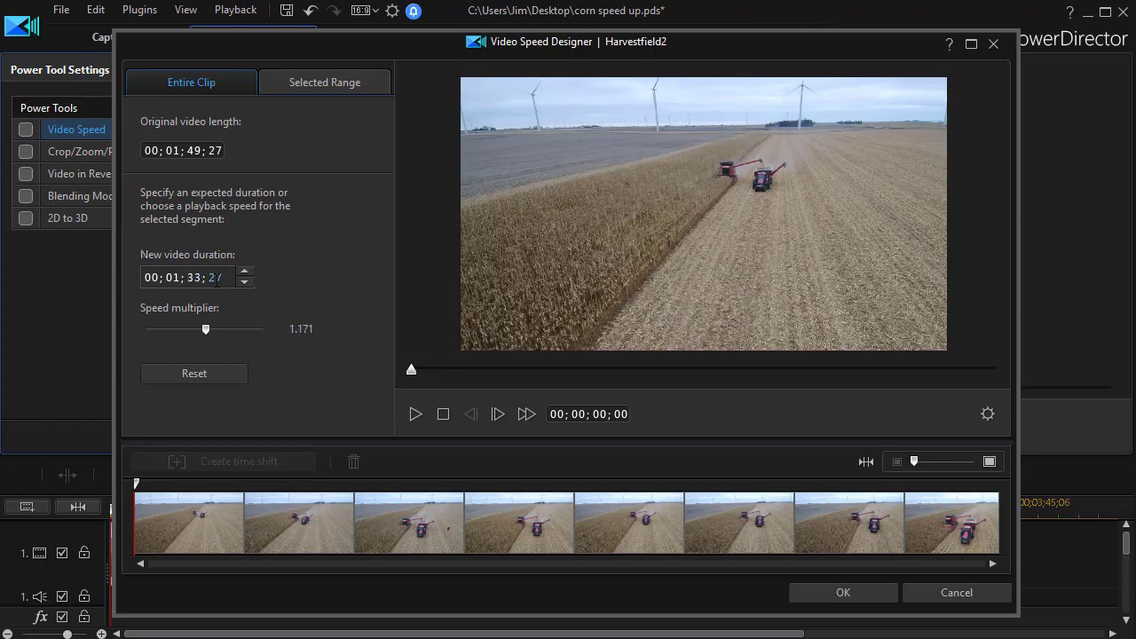
text(22)
click(872, 598)
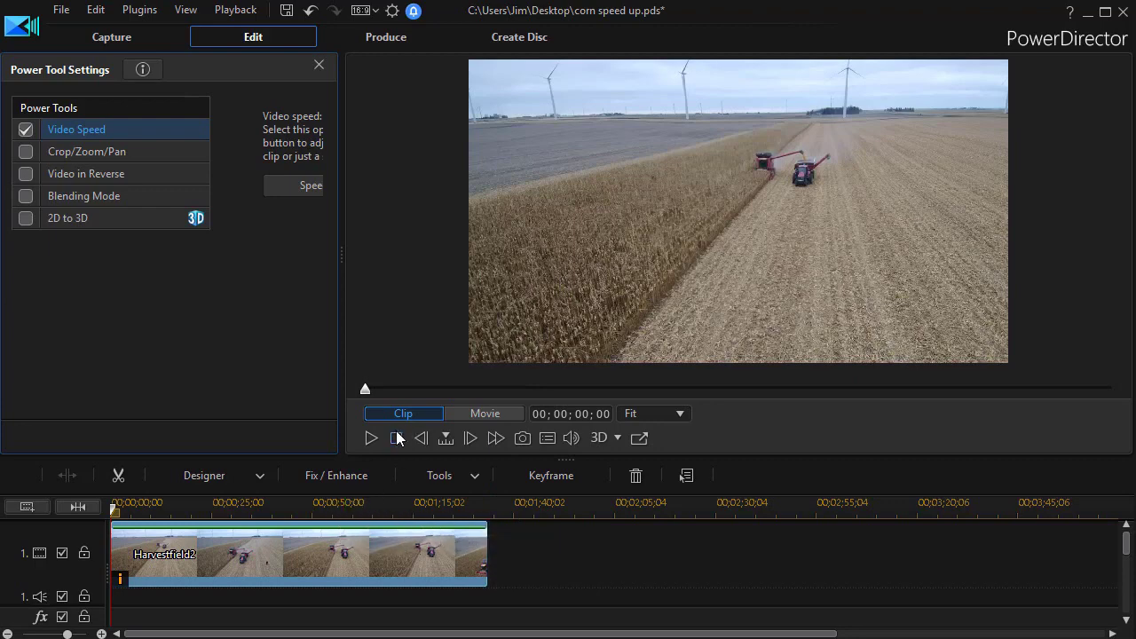
Step: Switch the preview to Movie, play the 1:33 sped-up movie from the start, then stop
click(471, 409)
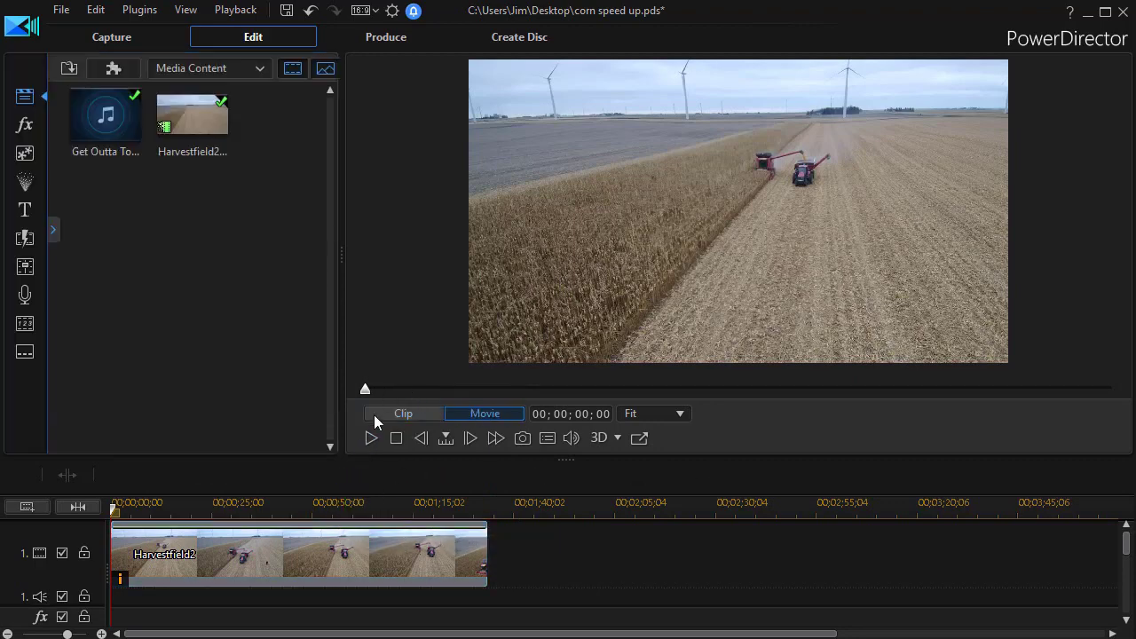
click(370, 441)
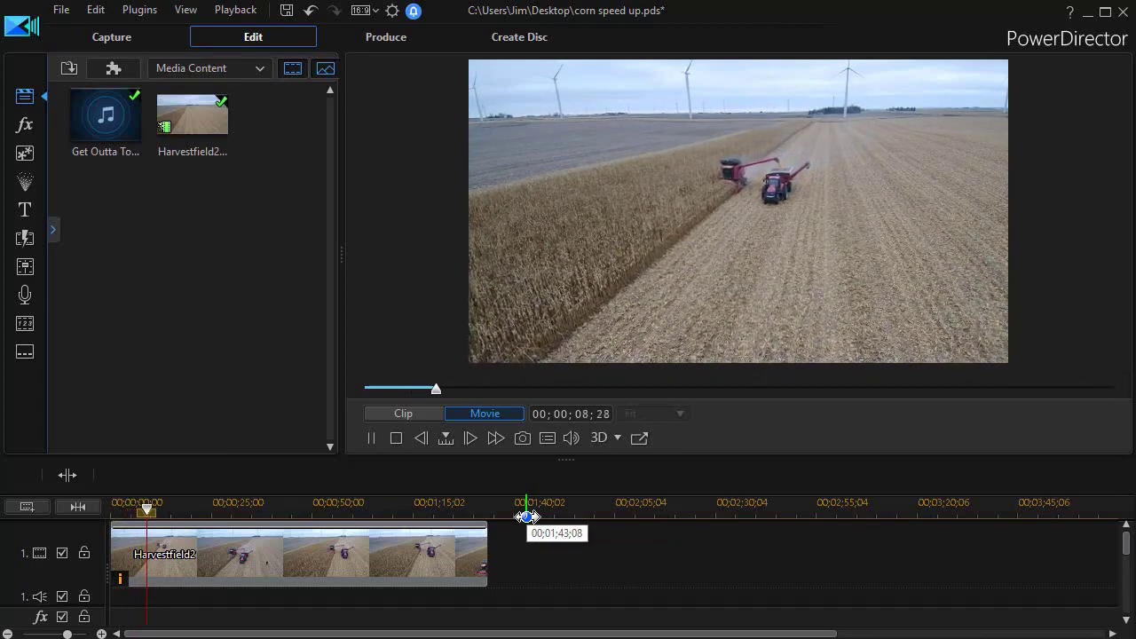
click(396, 438)
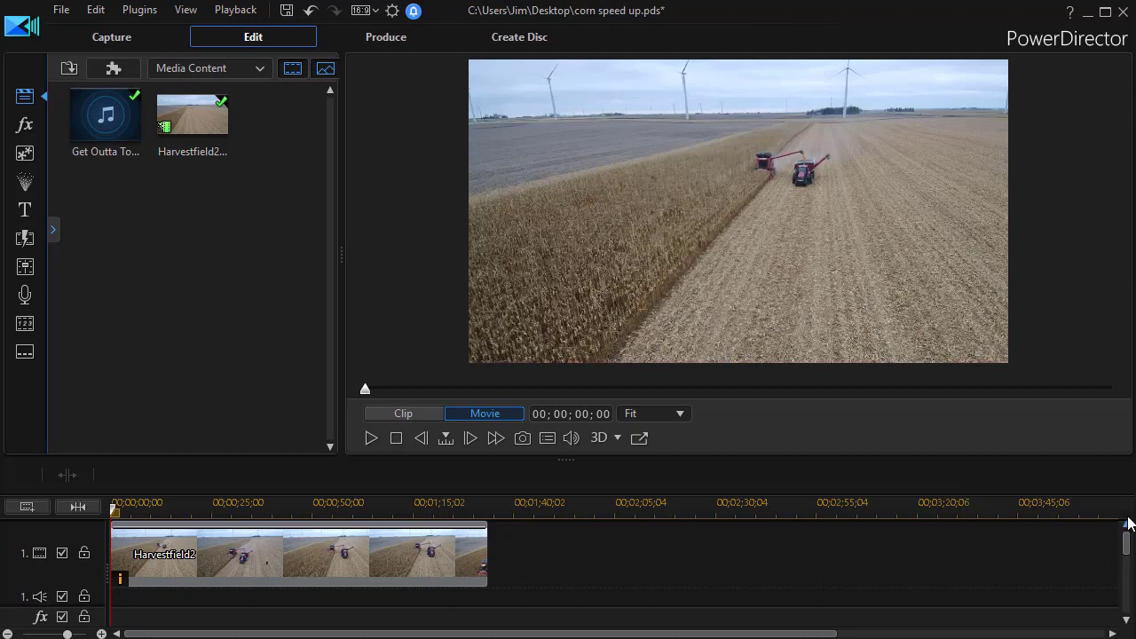
Step: Enable video track 4 to show the High Yield title over the combine footage, then preview the movie
drag(1127, 541, 1130, 561)
scroll(1130, 562, down, 1)
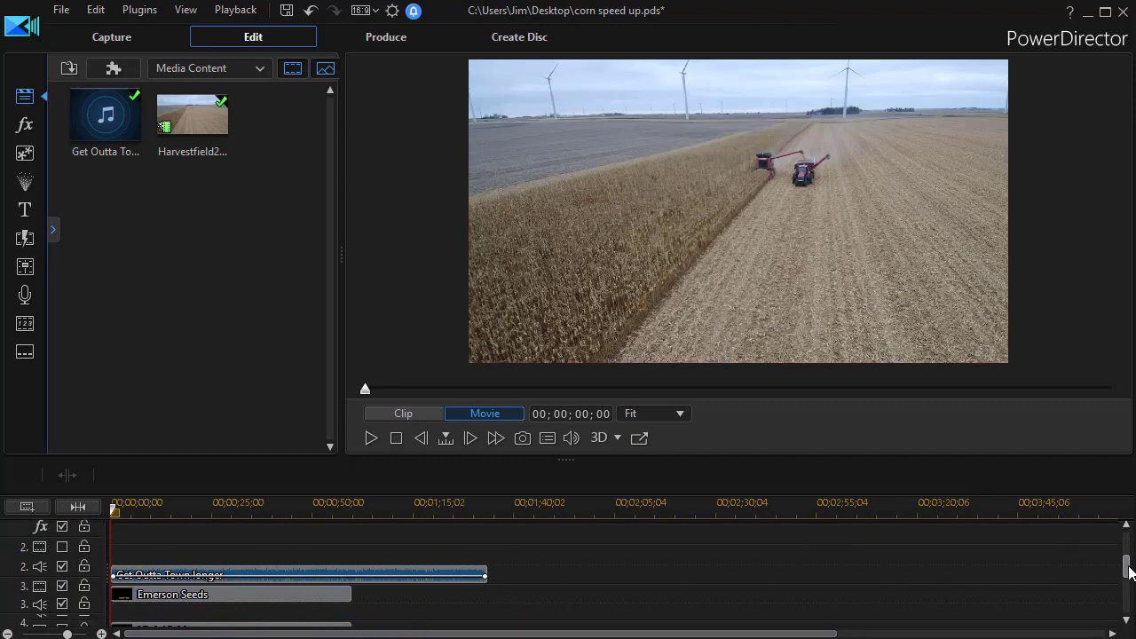
scroll(1127, 564, down, 3)
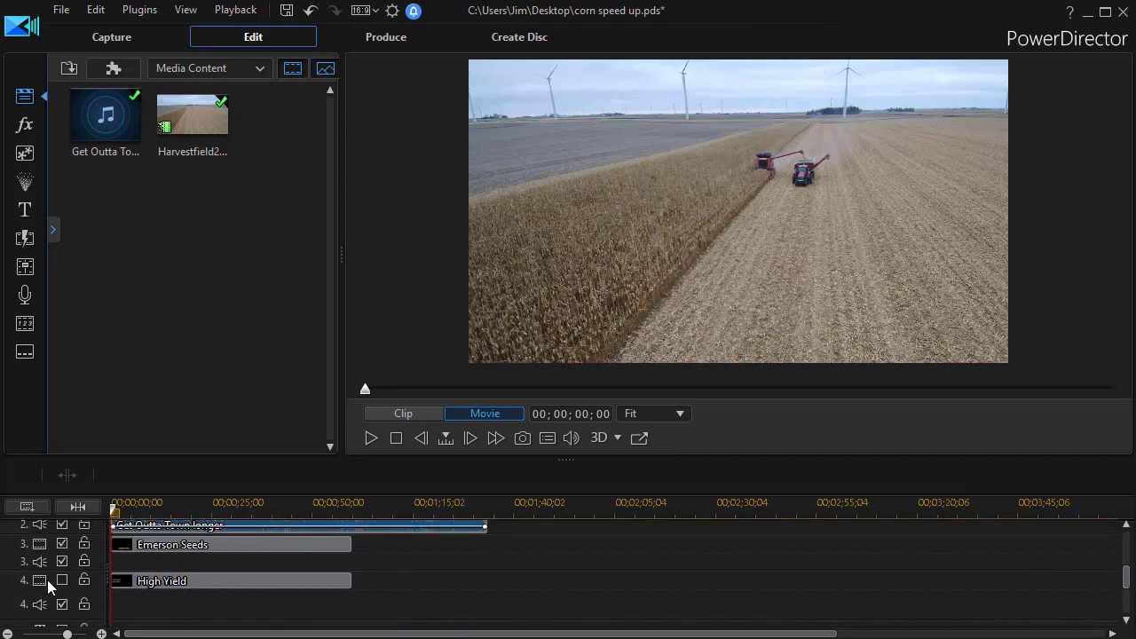
click(63, 580)
click(370, 437)
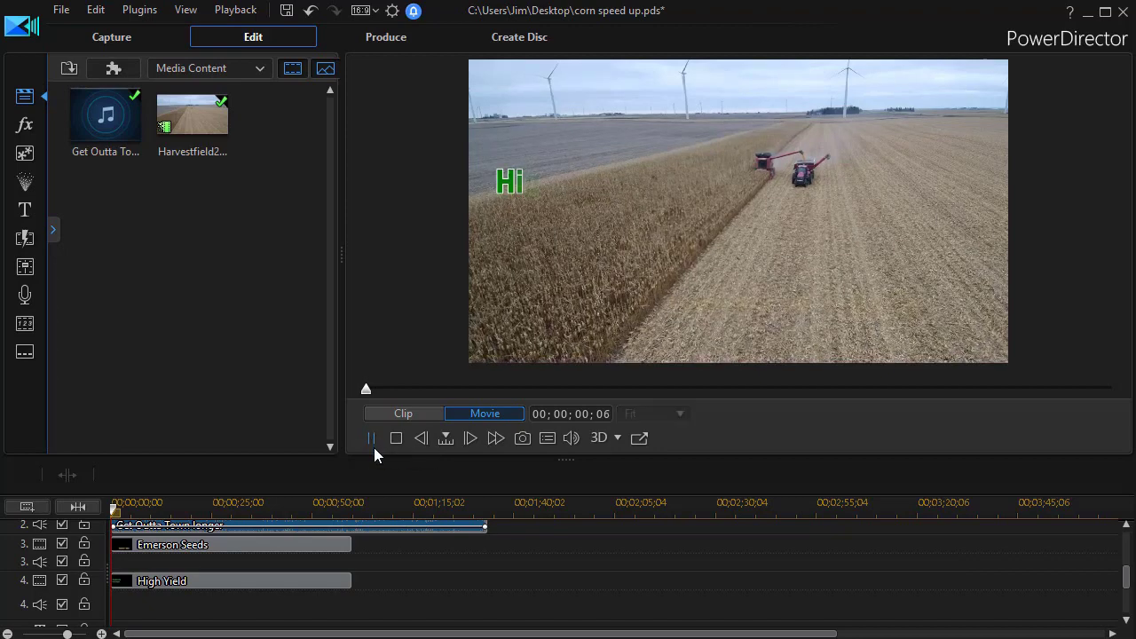